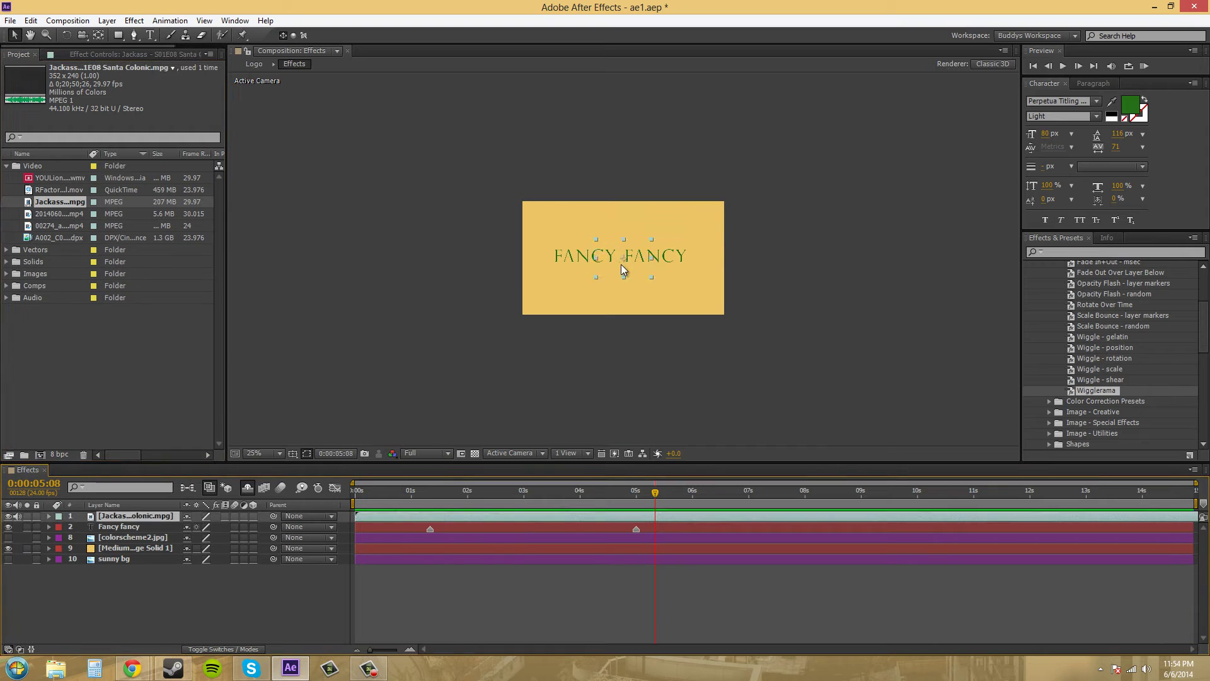
# - Move the current time to 0:00:05:09 and open the project settings
pyautogui.scroll(6, 626, 265)
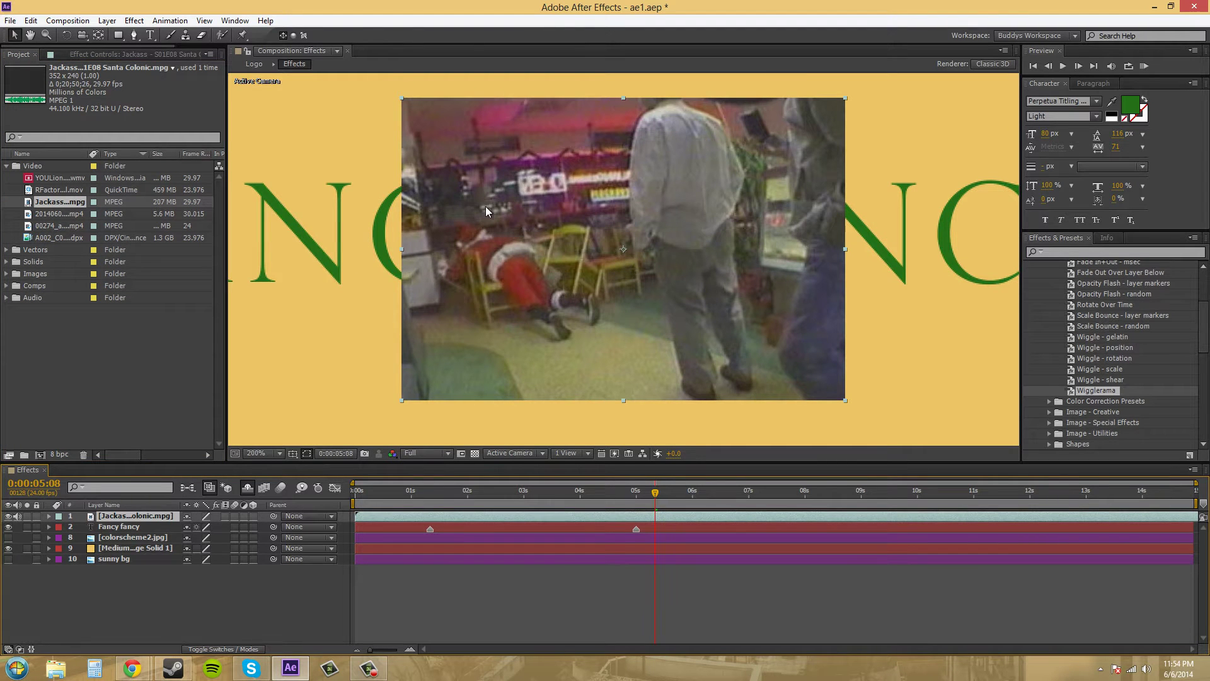
pyautogui.moveTo(655, 496)
pyautogui.mouseDown()
pyautogui.moveTo(542, 491)
pyautogui.moveTo(684, 493)
pyautogui.moveTo(460, 492)
pyautogui.moveTo(656, 505)
pyautogui.mouseUp()
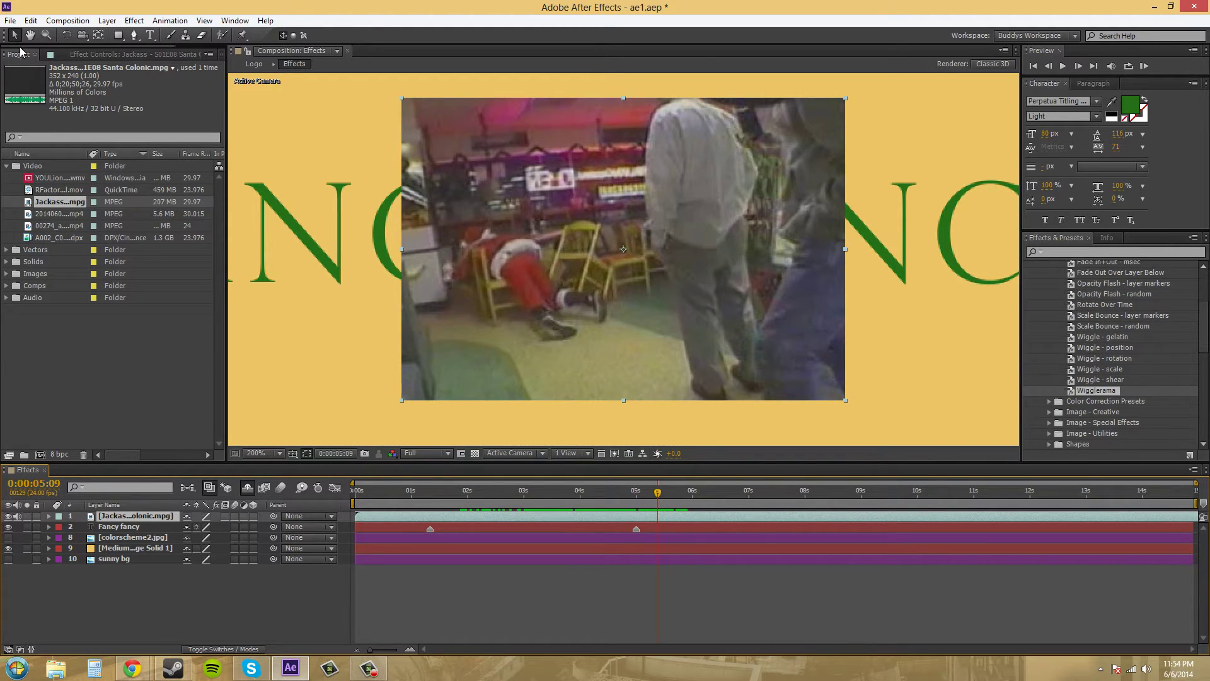
pyautogui.click(10, 21)
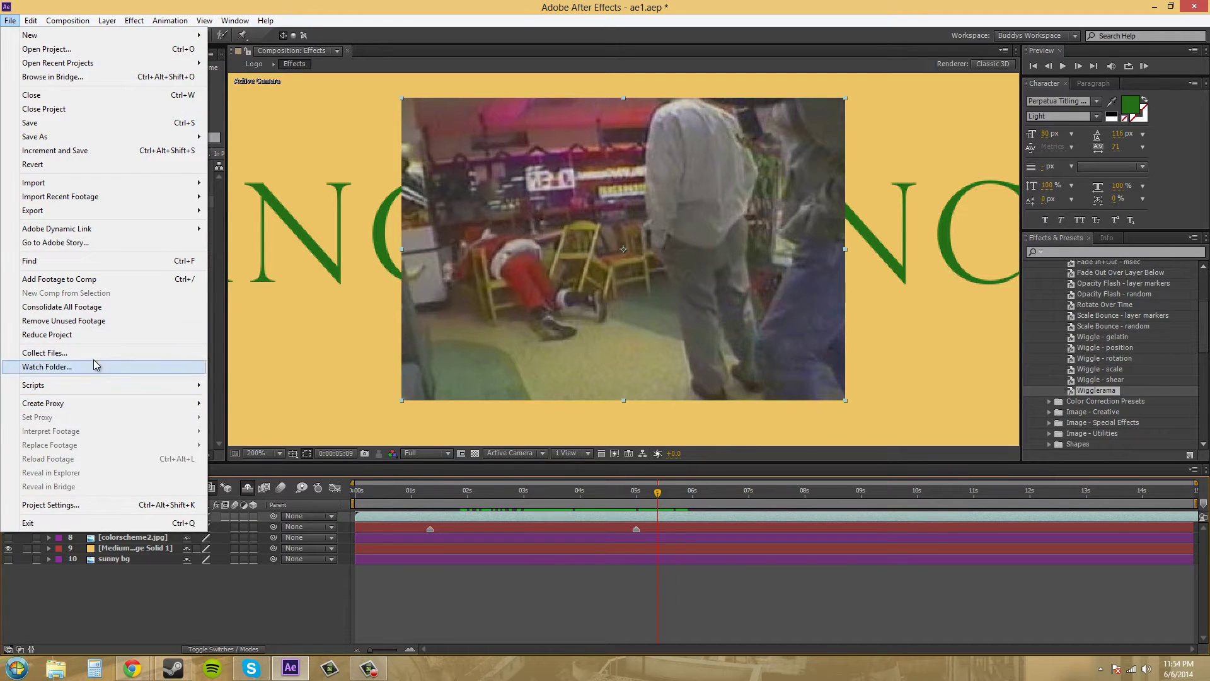
pyautogui.click(90, 505)
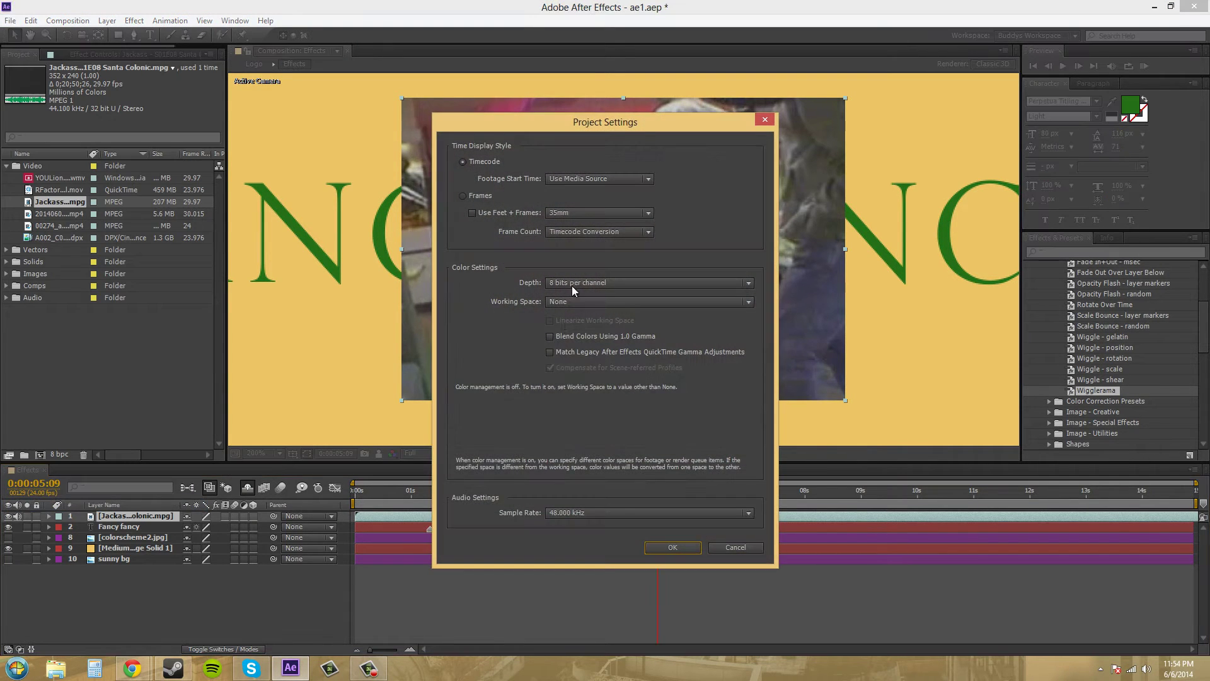
pyautogui.moveTo(642, 120); pyautogui.dragTo(723, 101)
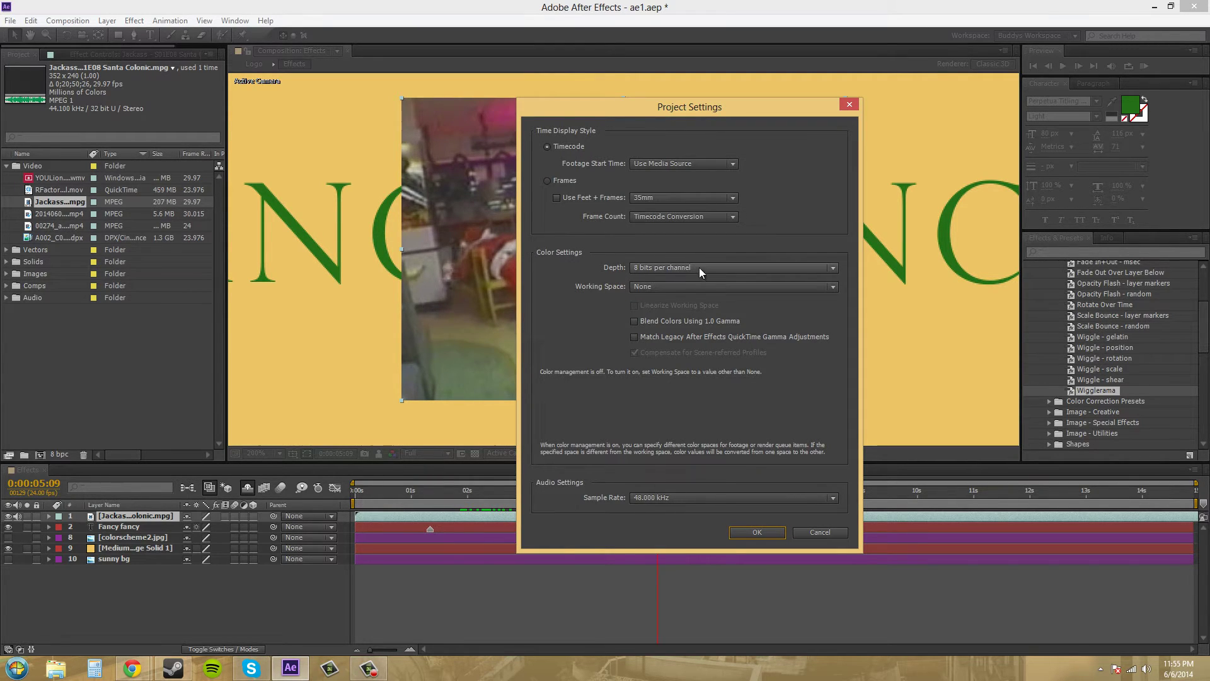
# - Review the available bit depth options in the project's color settings
pyautogui.click(716, 273)
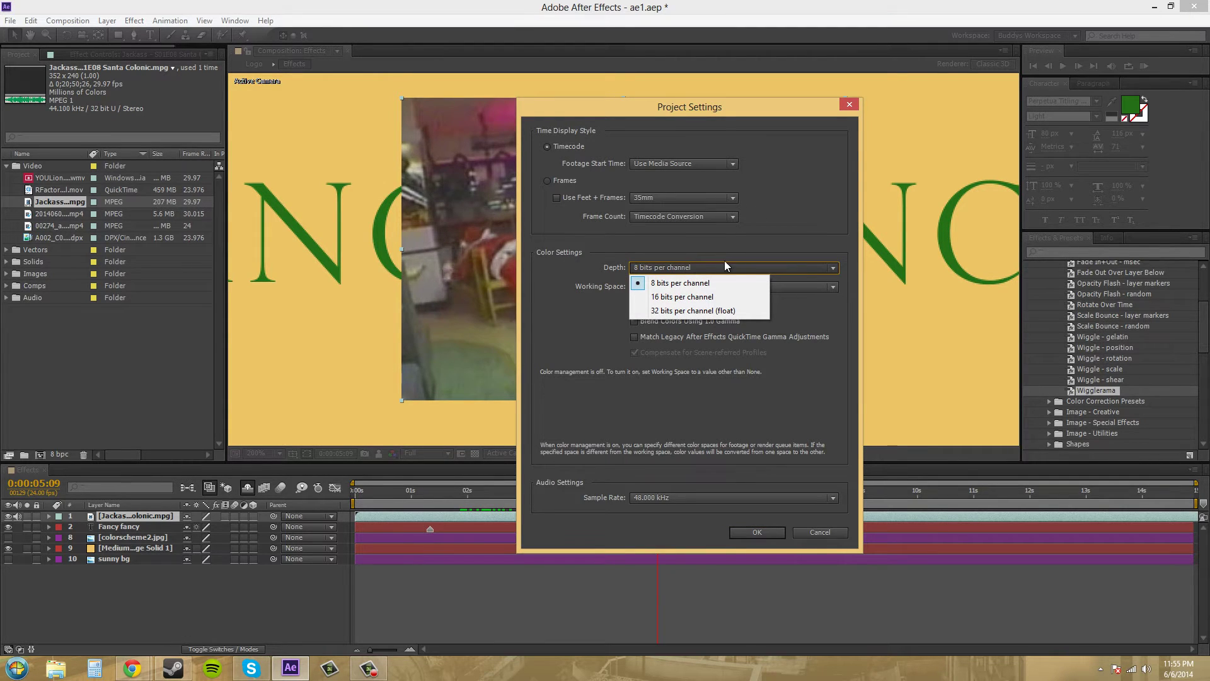
pyautogui.click(779, 265)
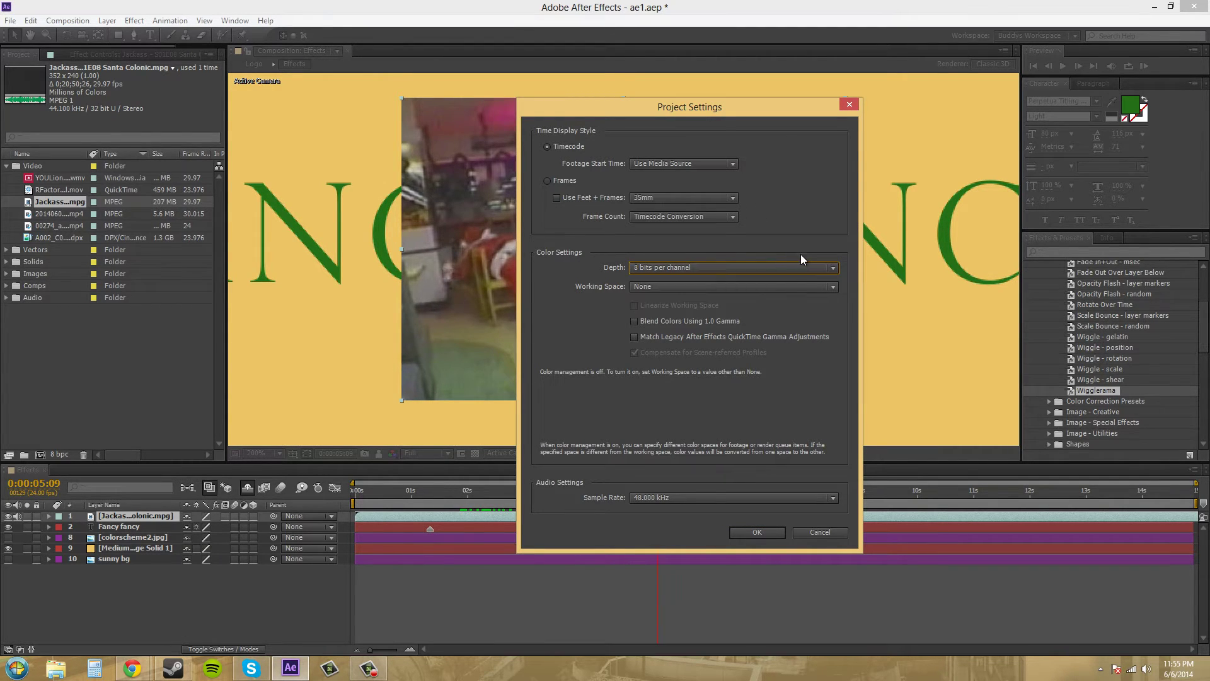
pyautogui.click(728, 271)
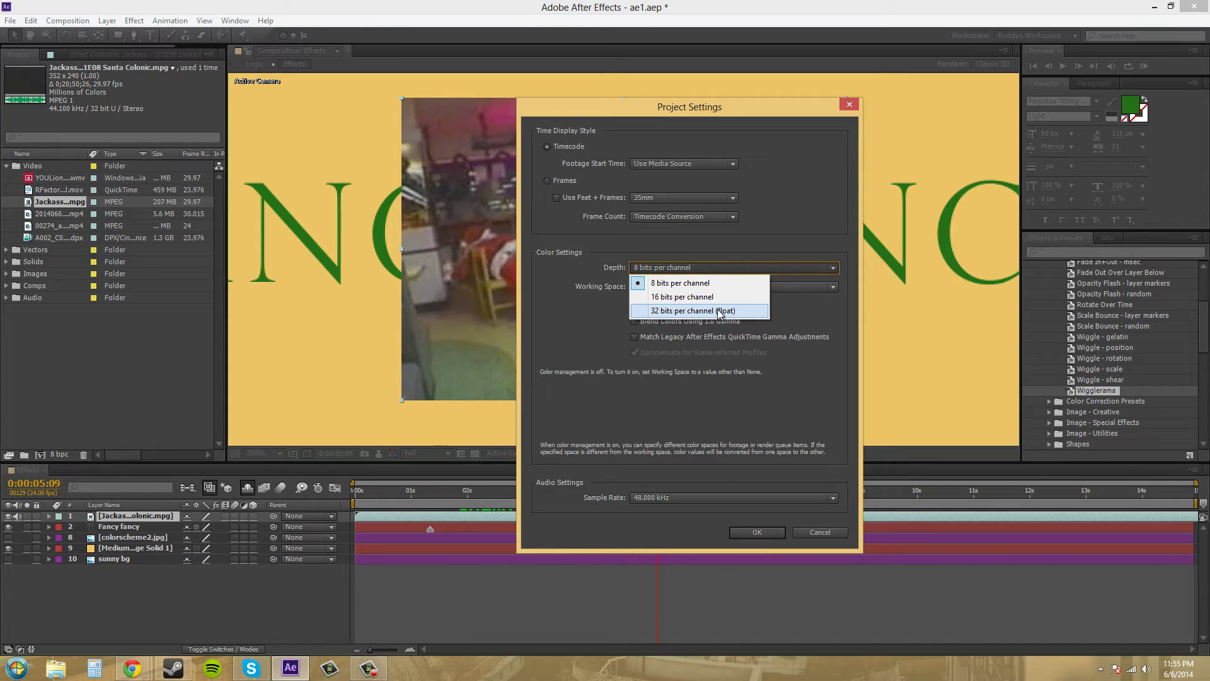
pyautogui.click(796, 234)
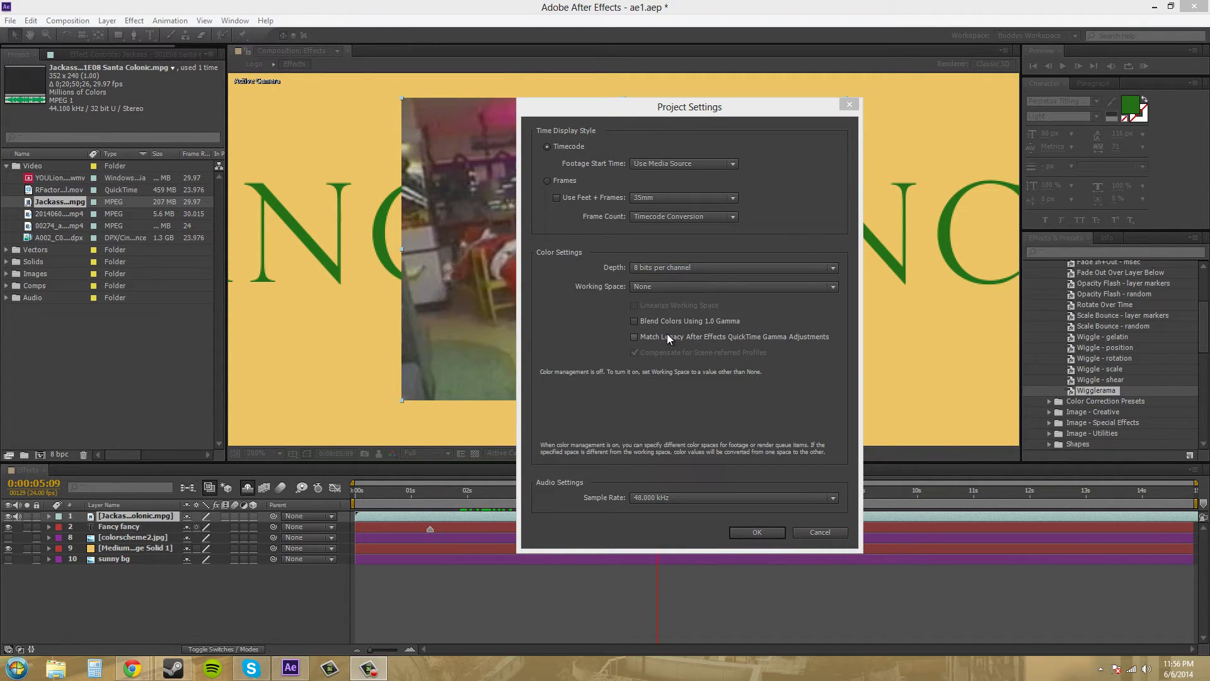
# - Try the project color depth at 32 bits per channel (float), 16 bits per channel and 8 bits per channel in turn
pyautogui.click(630, 111)
pyautogui.moveTo(603, 108); pyautogui.dragTo(541, 117)
pyautogui.click(640, 275)
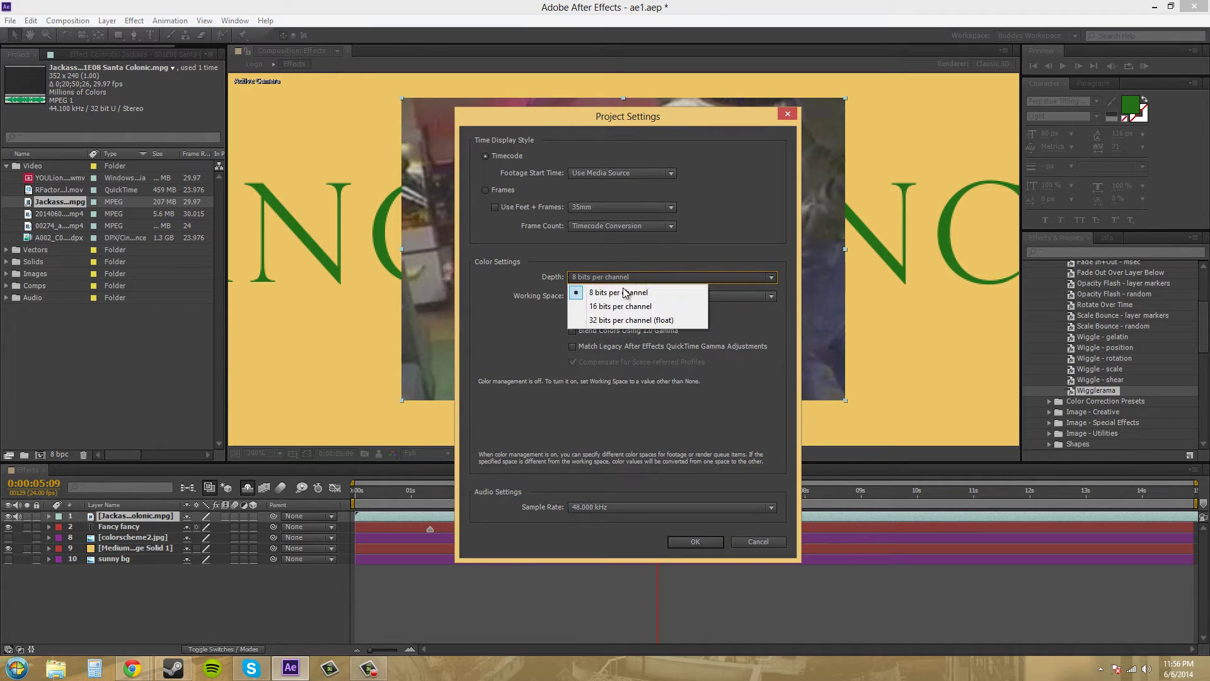
pyautogui.click(608, 321)
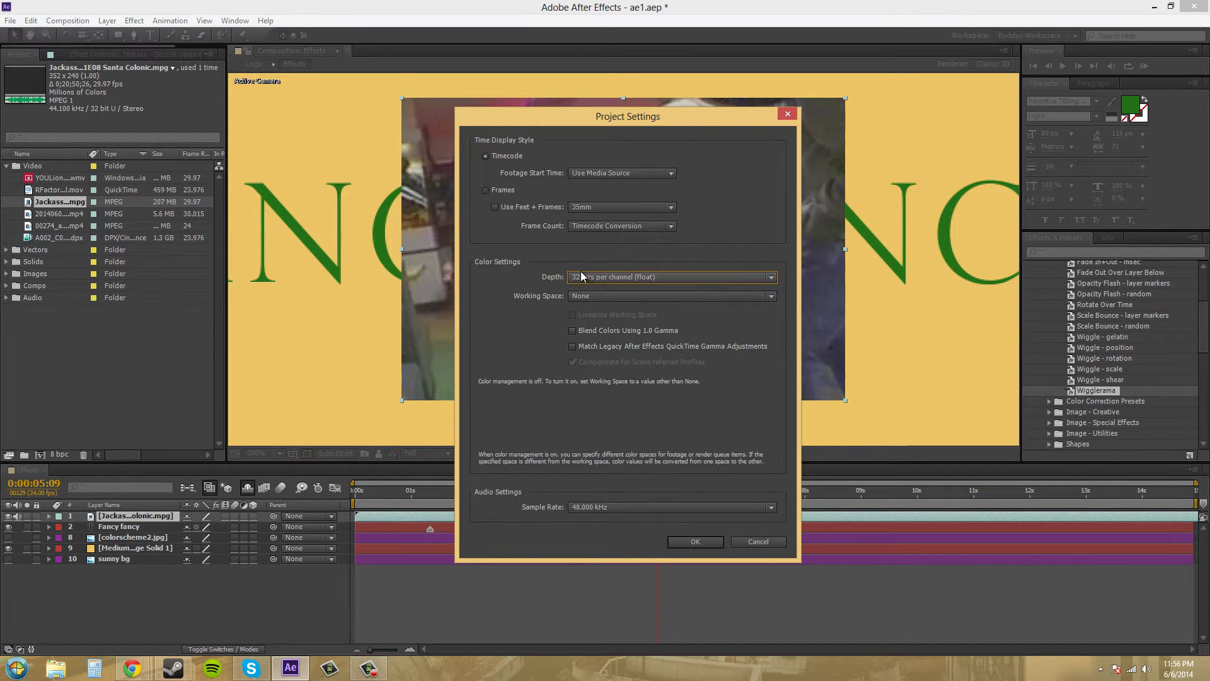
pyautogui.click(614, 277)
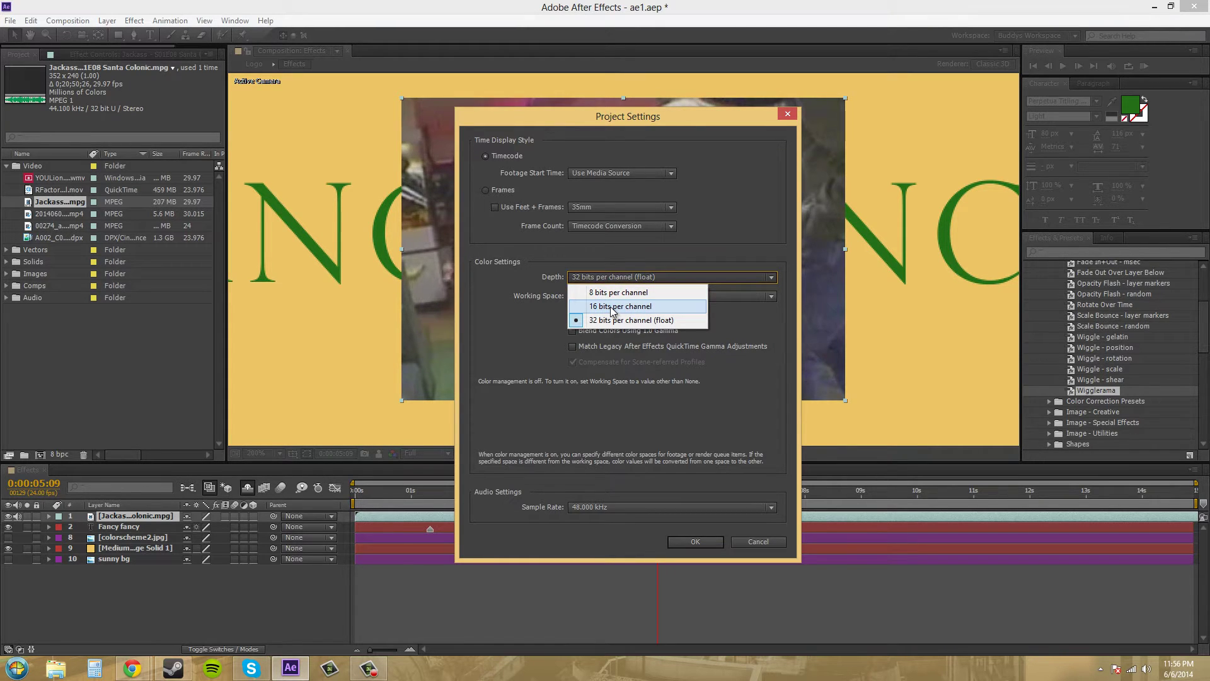
pyautogui.click(612, 307)
pyautogui.click(618, 277)
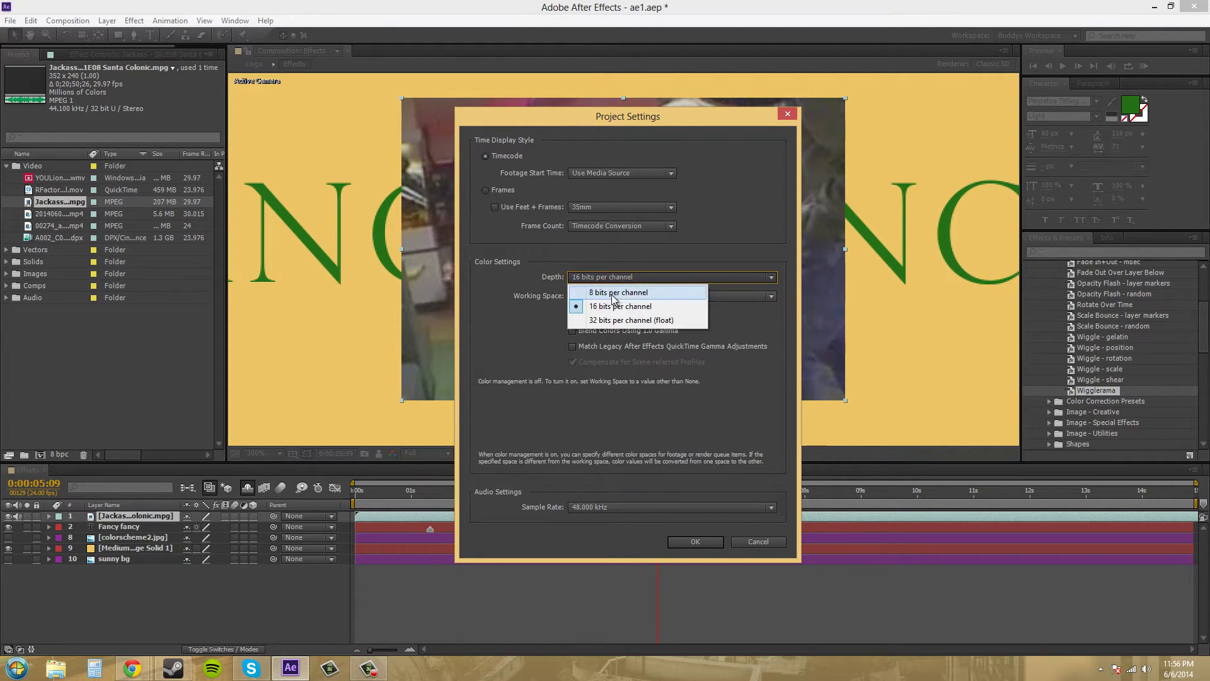
pyautogui.click(614, 293)
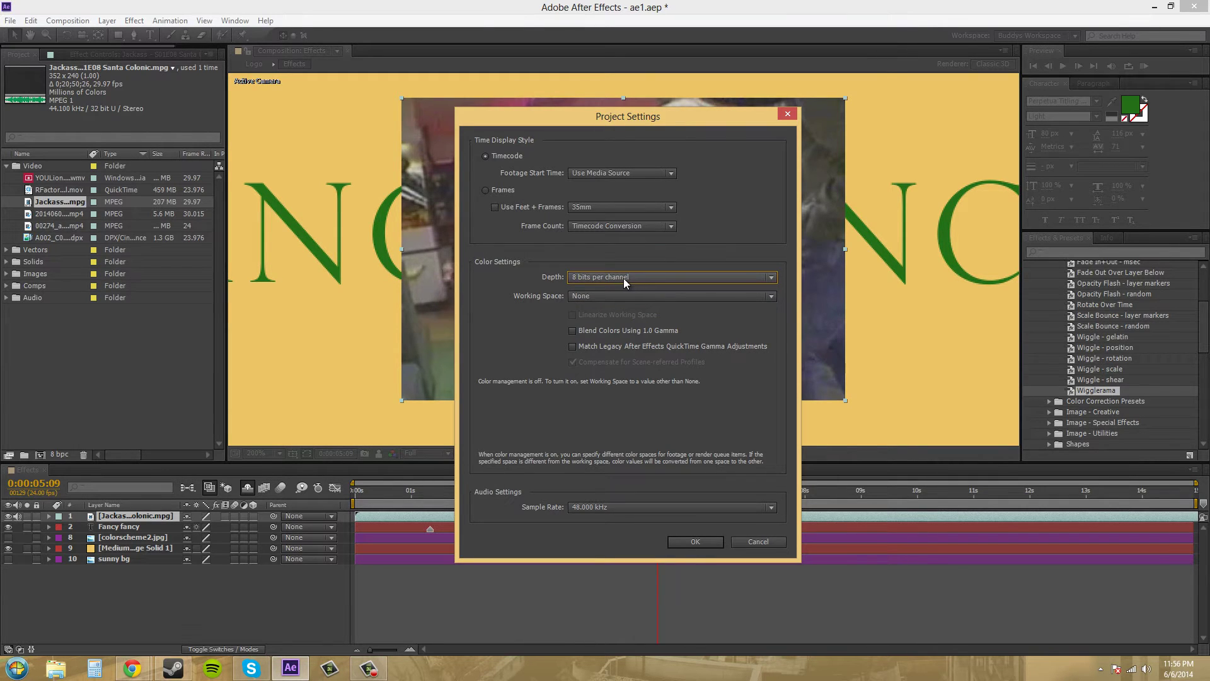
# - Set the project color depth to 32 bits per channel (float)
pyautogui.click(643, 276)
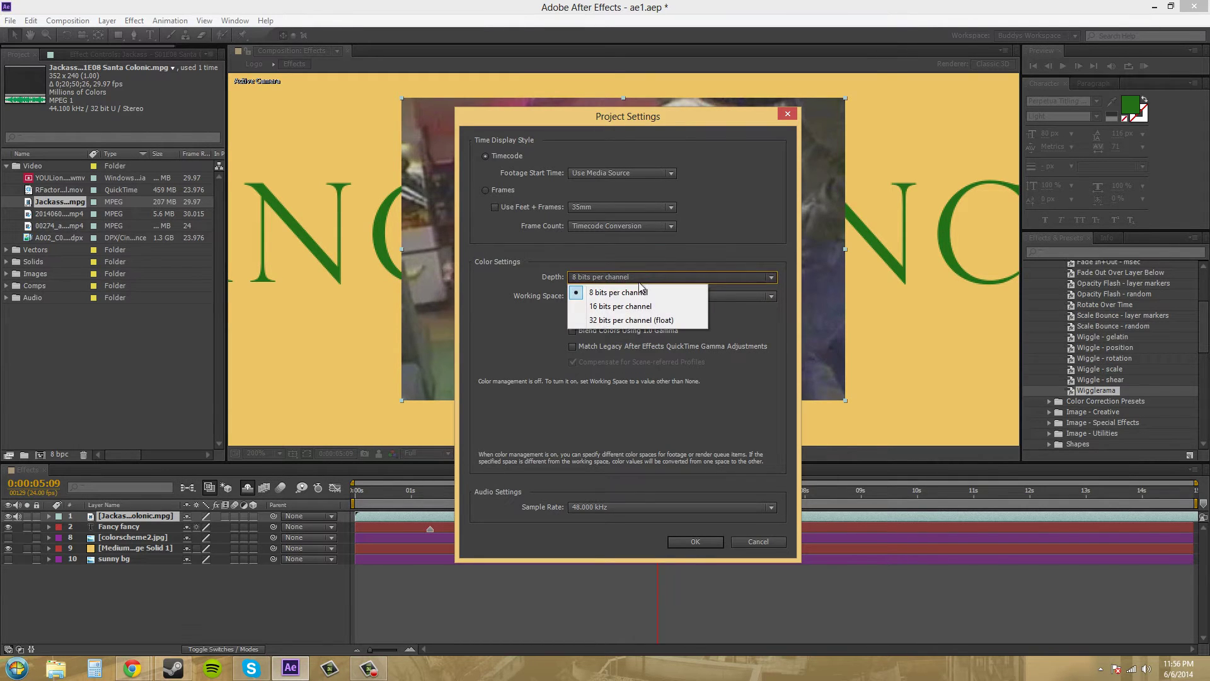
pyautogui.click(627, 320)
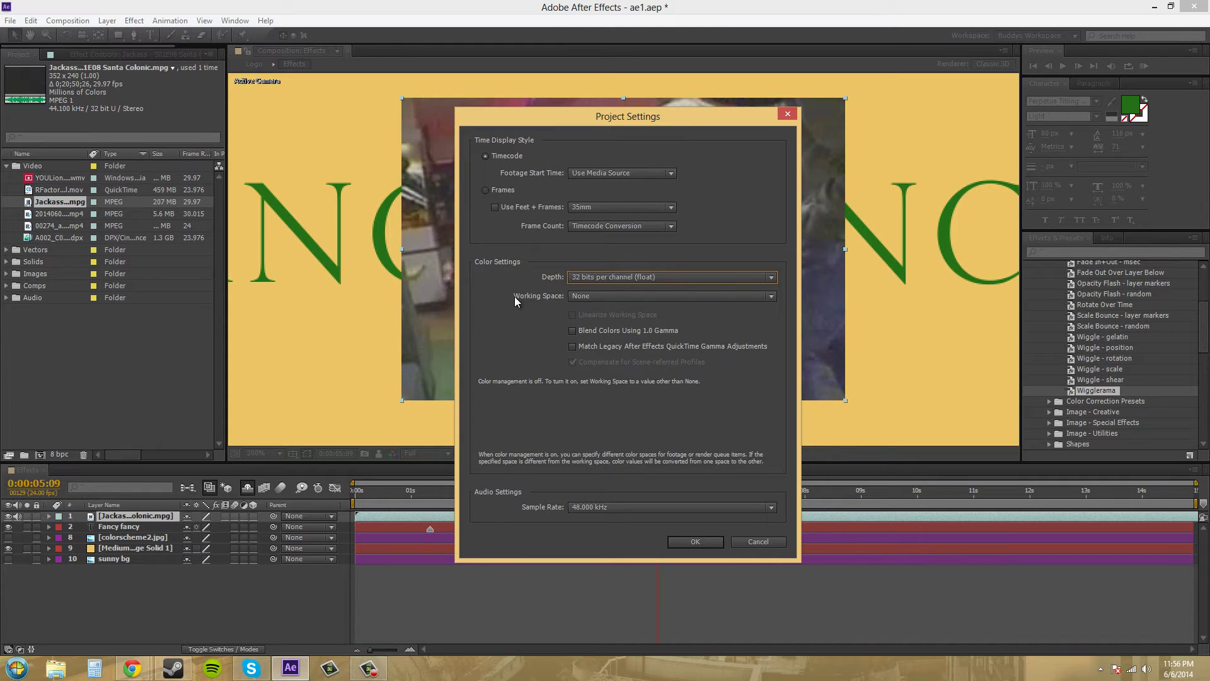
# - Examine the color profiles offered as the project's working space, leaving the choice at None
pyautogui.click(771, 297)
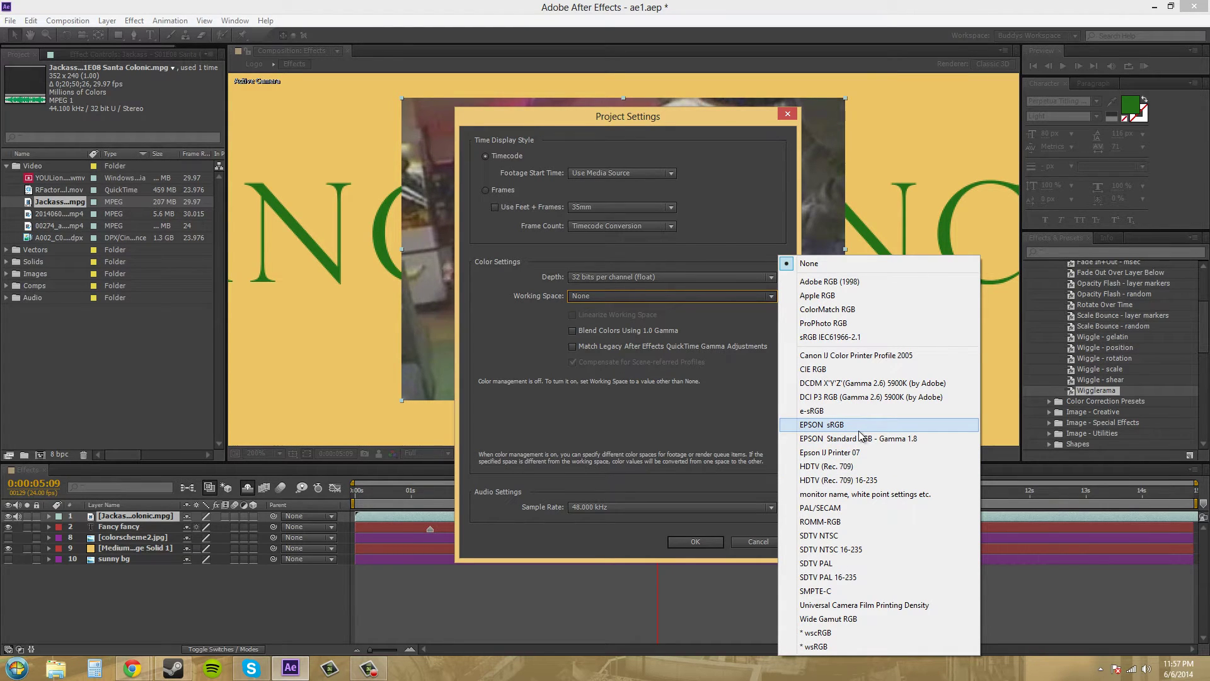
pyautogui.click(670, 423)
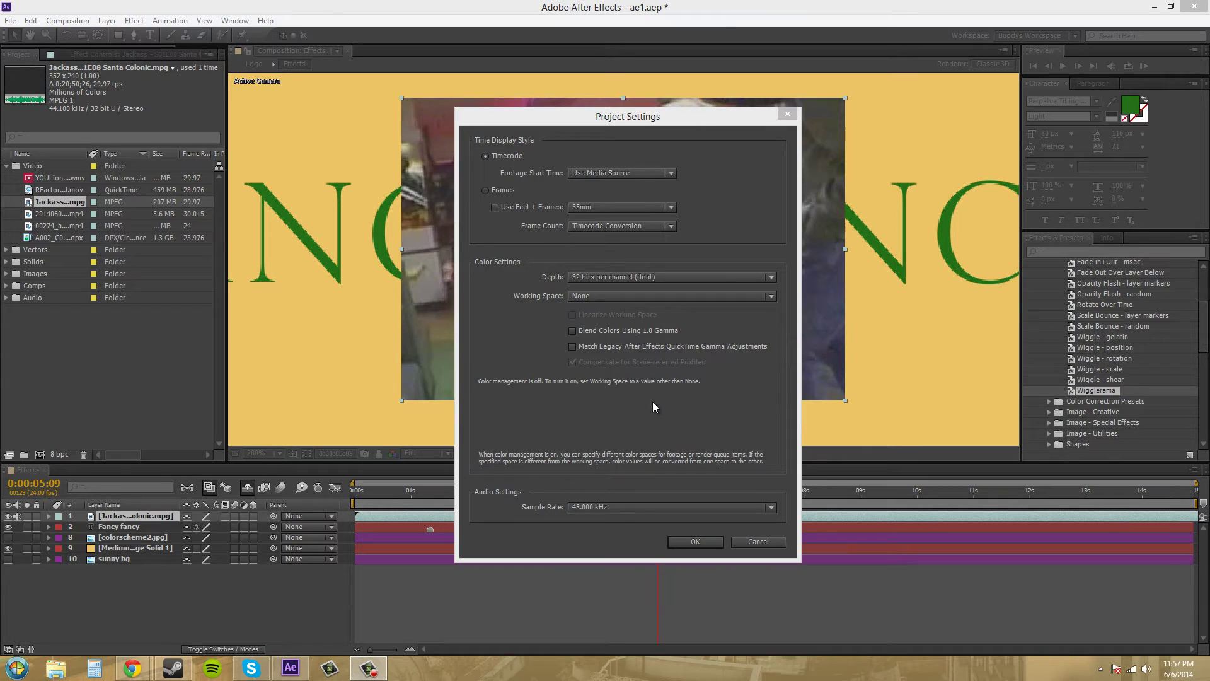
pyautogui.click(660, 297)
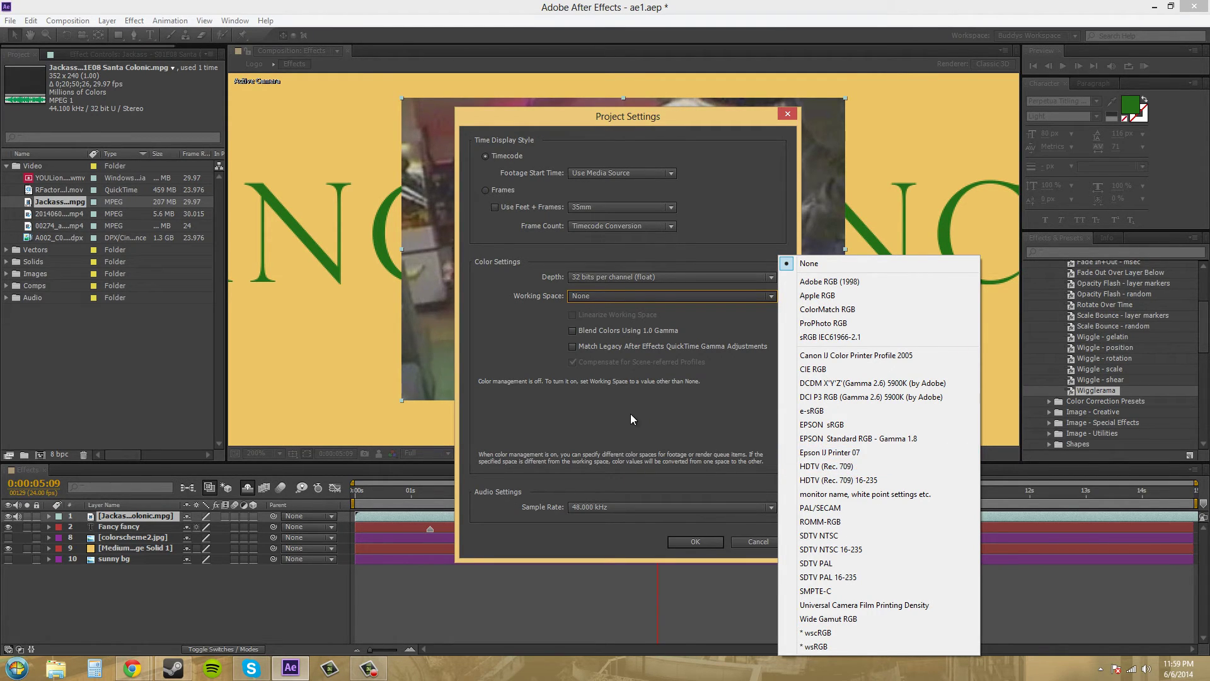
pyautogui.press('Escape')
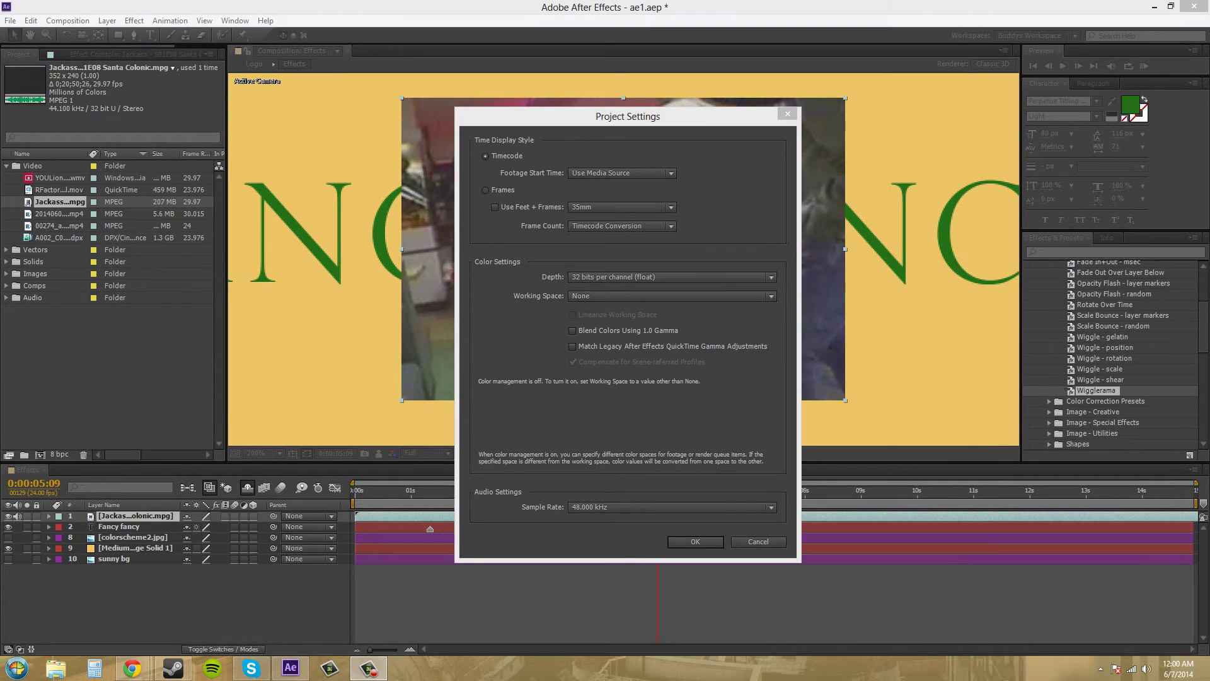
pyautogui.click(716, 297)
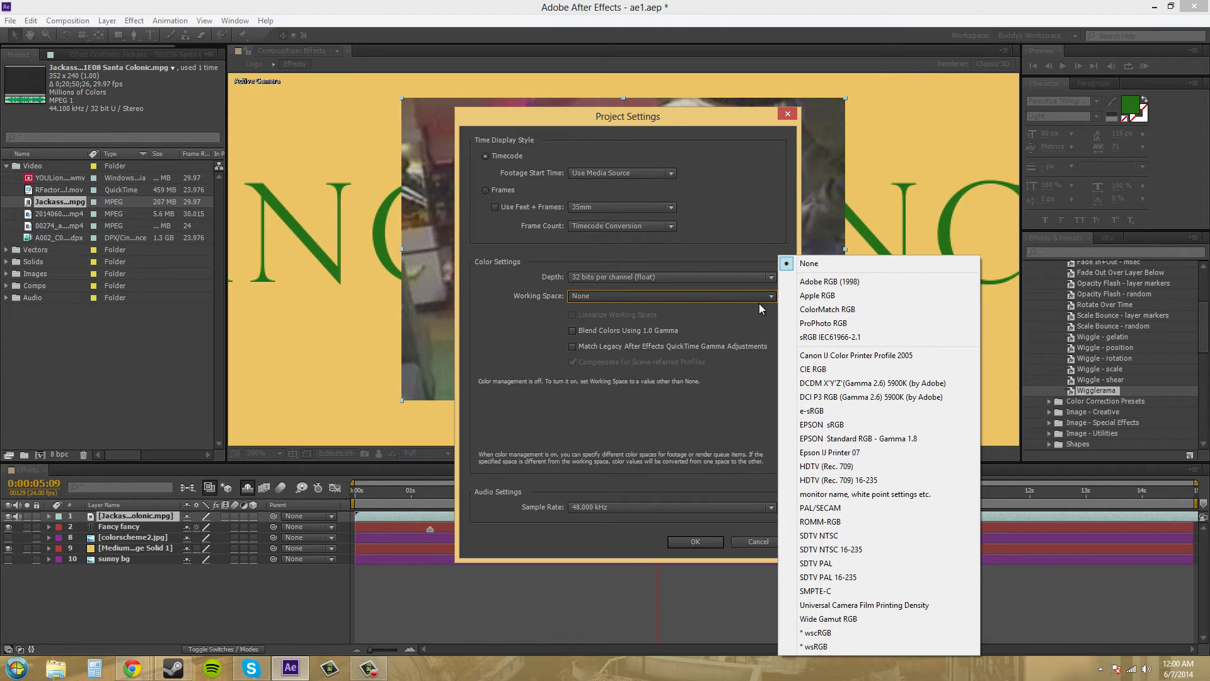
pyautogui.click(696, 303)
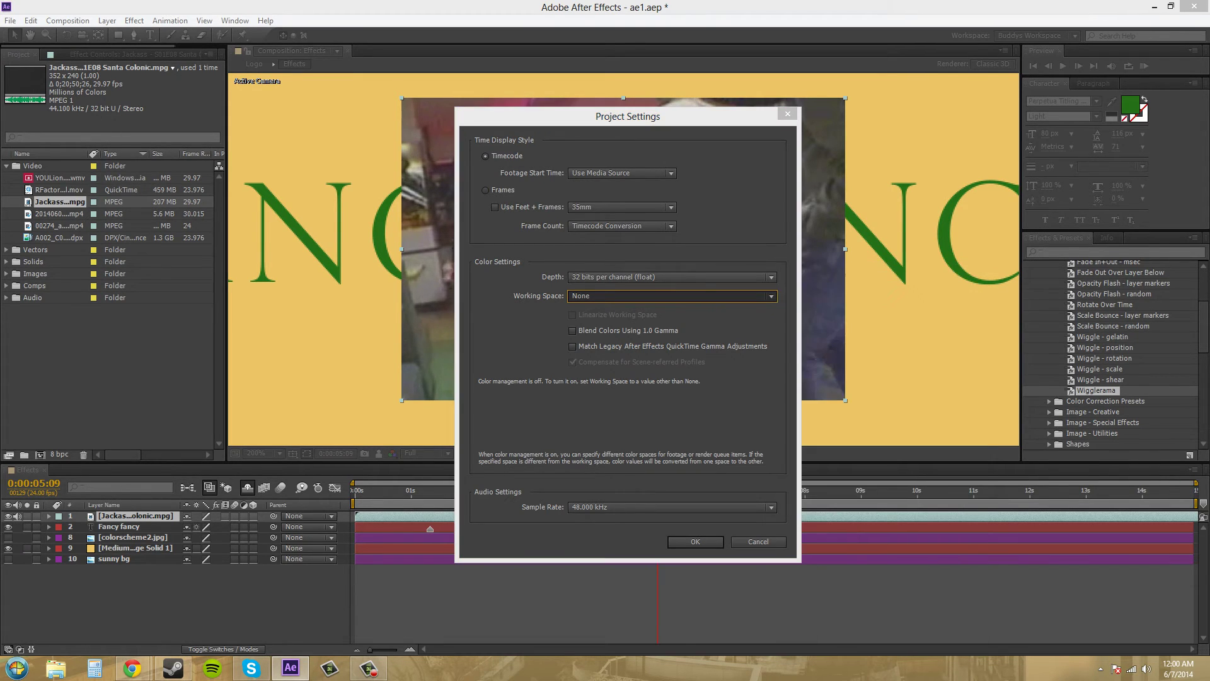
pyautogui.click(690, 296)
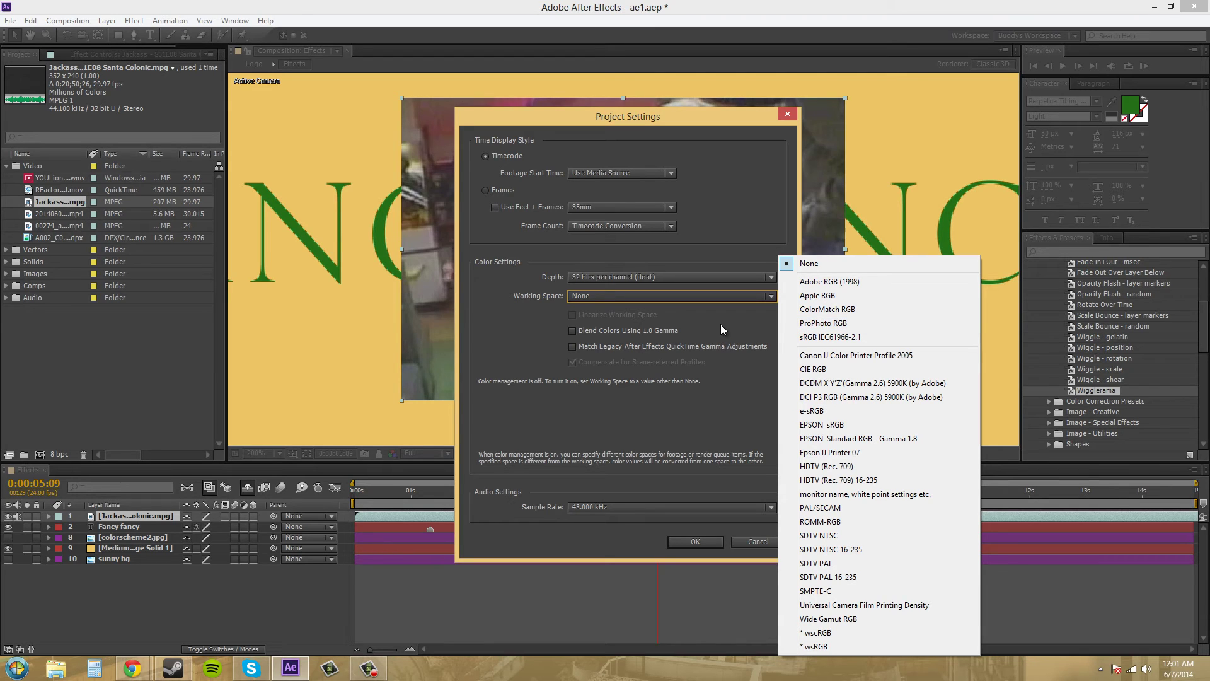
pyautogui.click(708, 416)
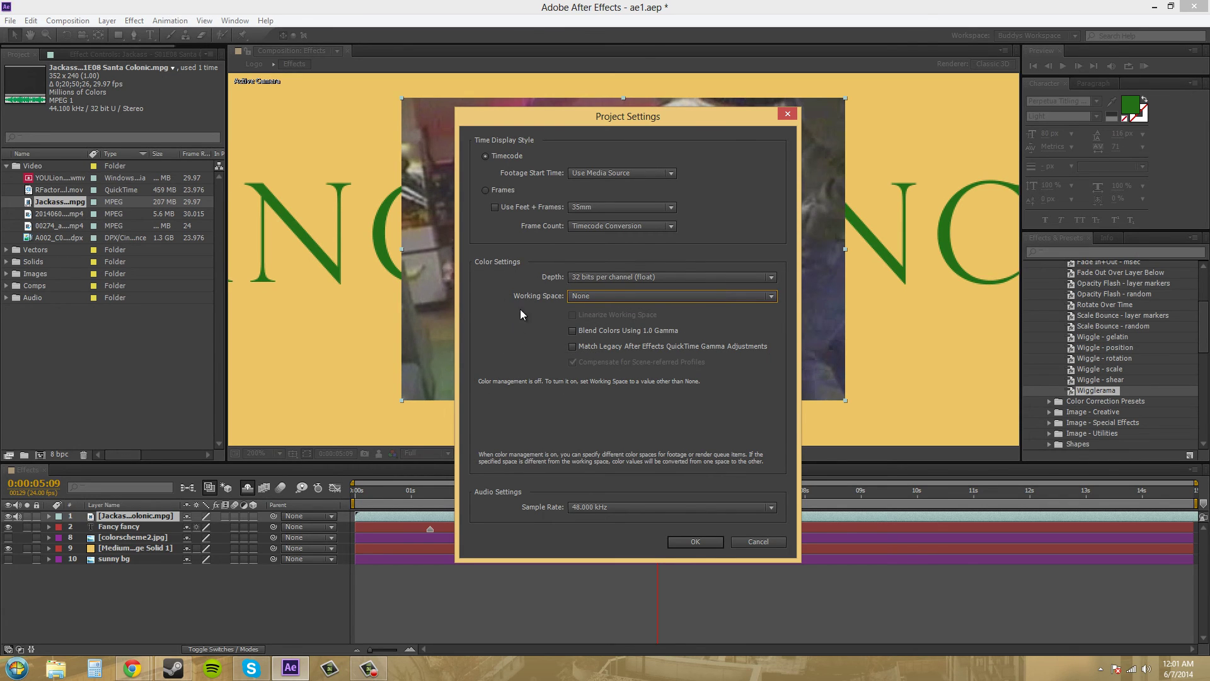
pyautogui.click(627, 298)
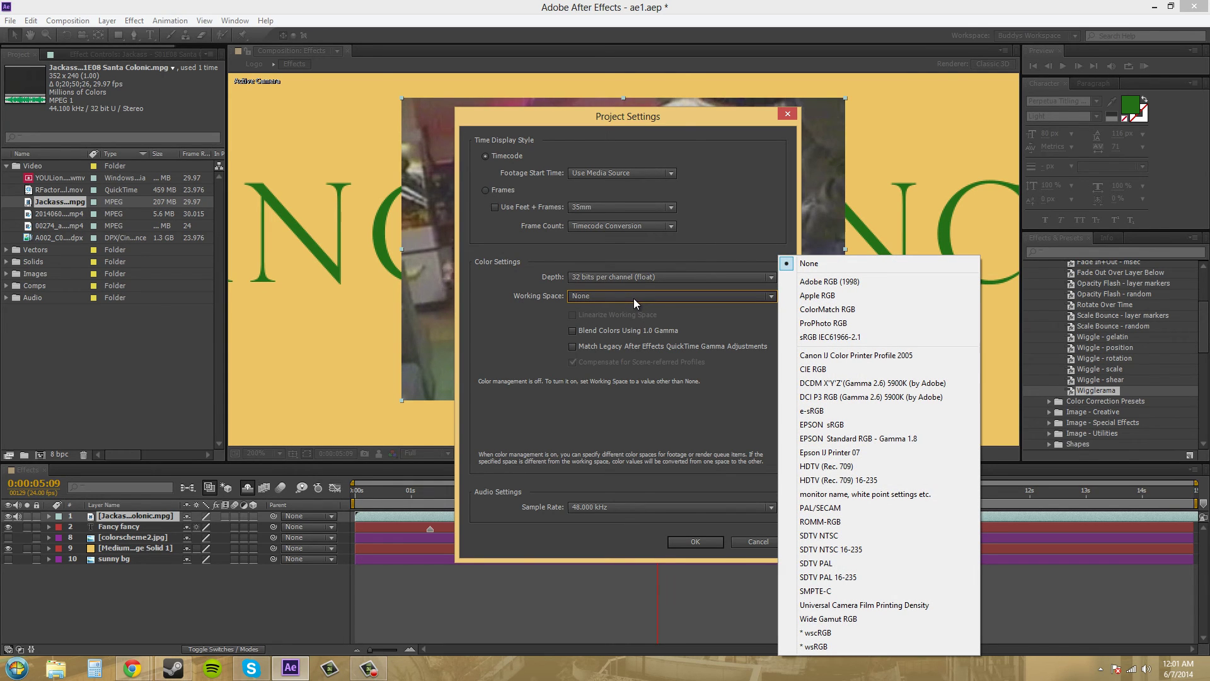
pyautogui.click(755, 297)
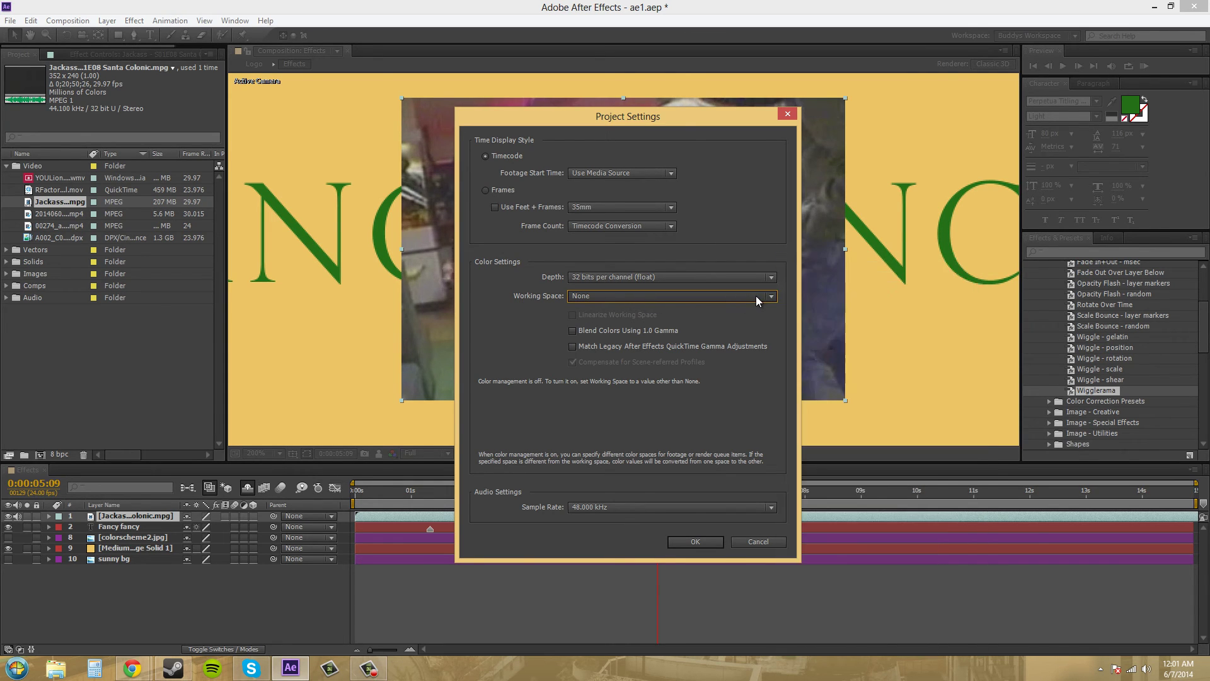
pyautogui.click(602, 295)
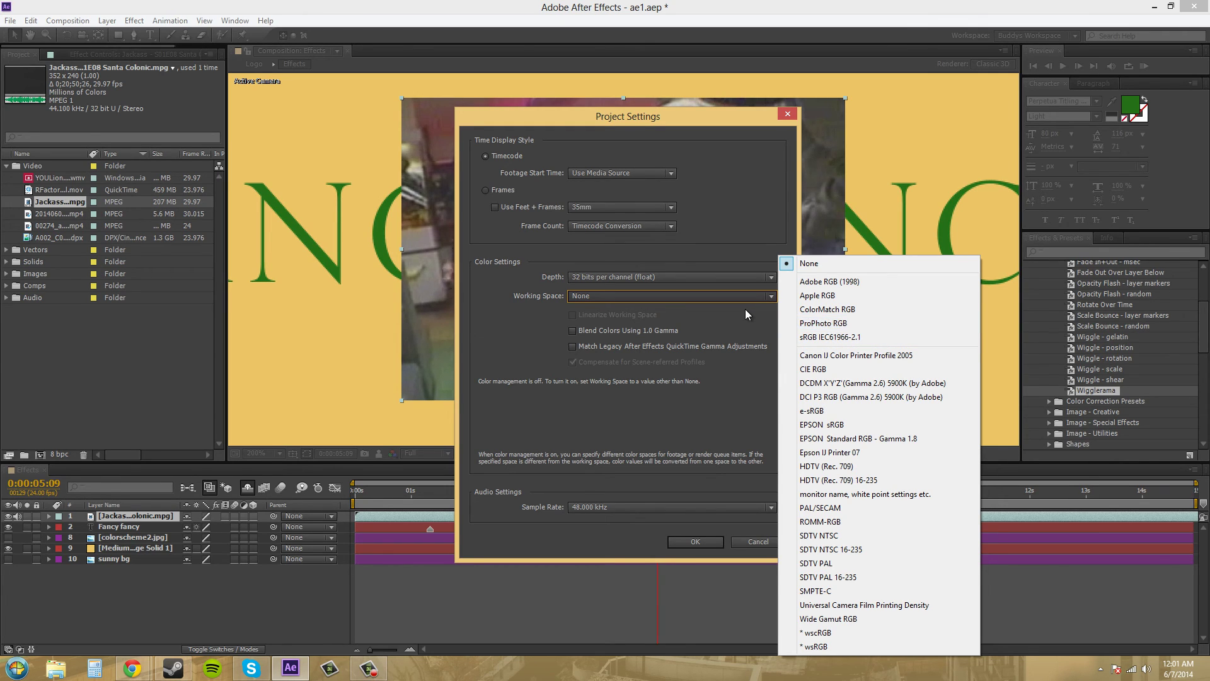
pyautogui.click(718, 304)
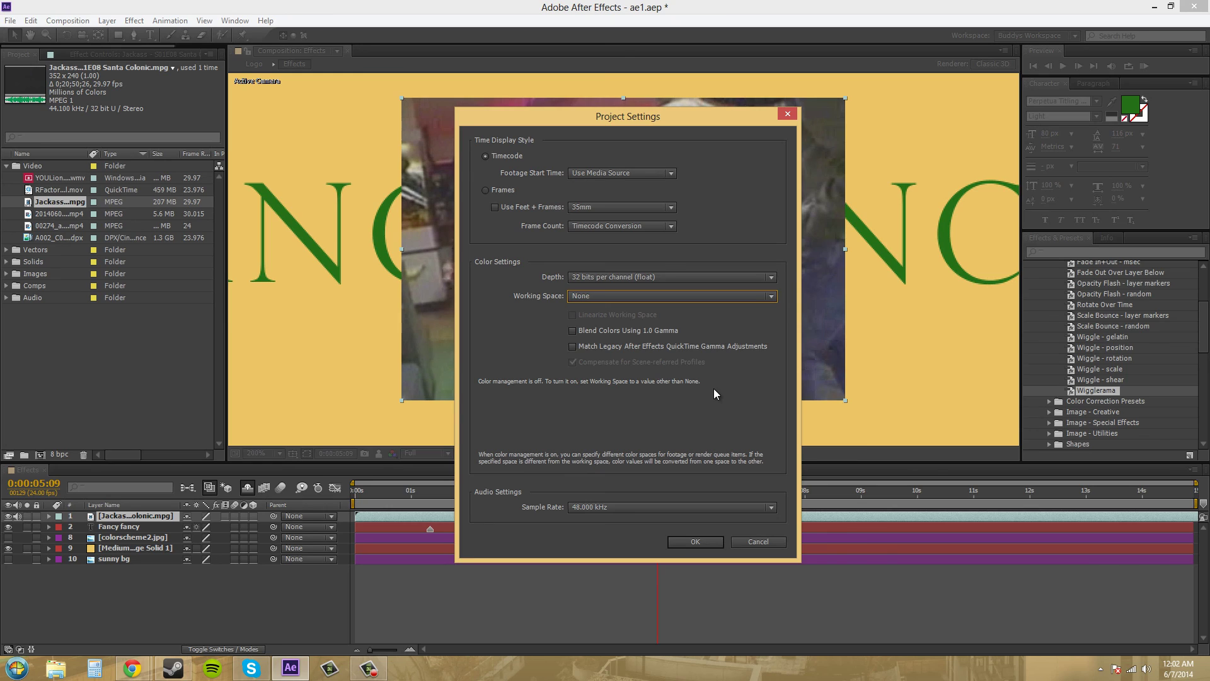